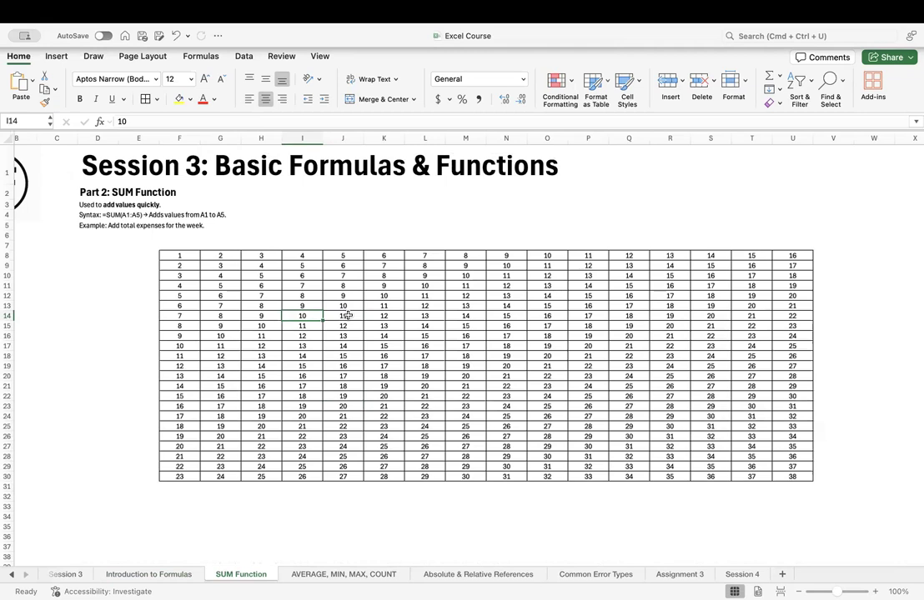
# Select the whole number table F8:U30 to check its sum in the status read-out.
pyautogui.press('Left')
pyautogui.press('Left')
pyautogui.press('Left')
pyautogui.press('Left')
pyautogui.press('Up')
pyautogui.press('Up')
pyautogui.press('Up')
pyautogui.press('Up')
pyautogui.press('Up')
pyautogui.press('Up')
pyautogui.press('Right')
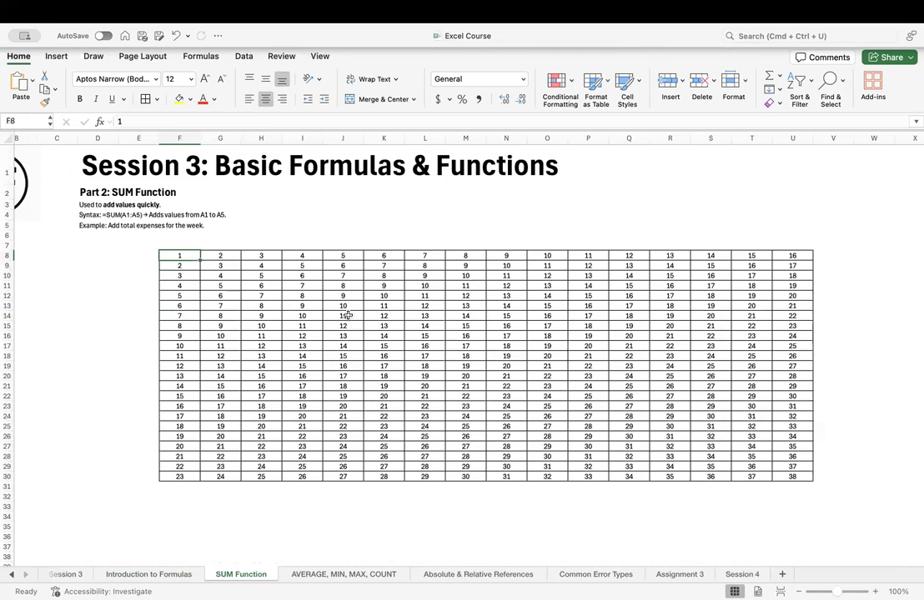
pyautogui.press('super+shift+Down')
pyautogui.press('super+shift+Right')
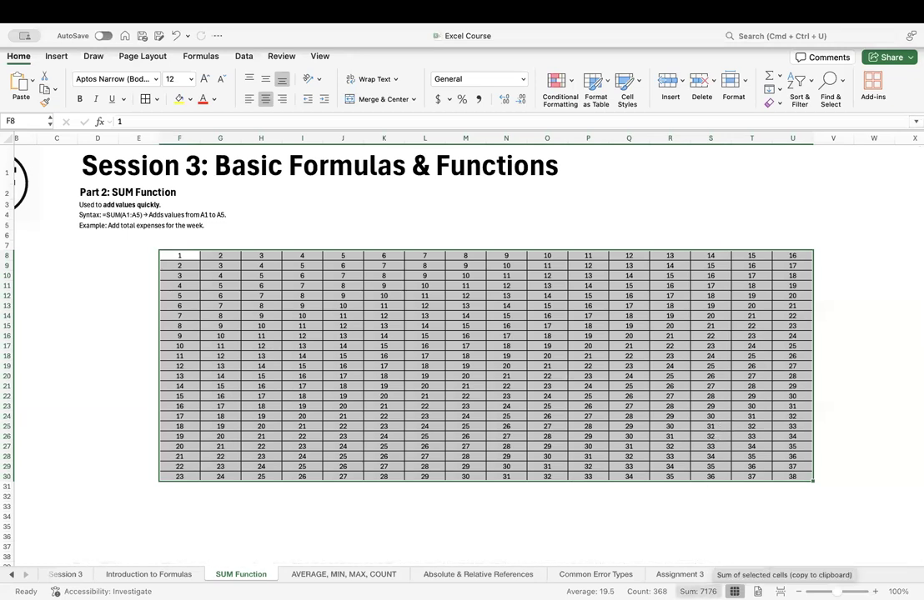
pyautogui.scroll(-5, 692, 547)
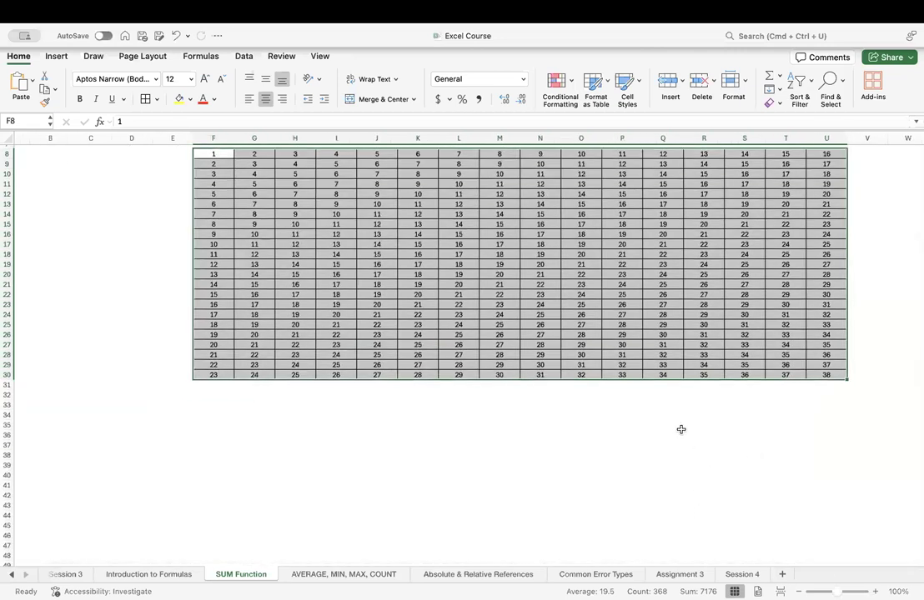
# Start a SUM function in empty cell M35 below the number table.
pyautogui.click(501, 422)
pyautogui.scroll(1, 501, 424)
pyautogui.scroll(2, 502, 423)
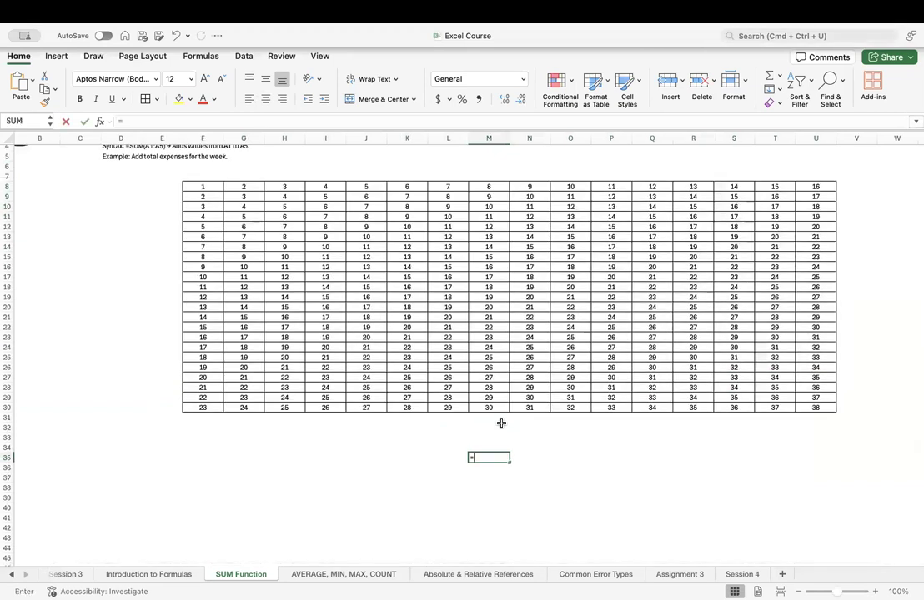
pyautogui.write('=')
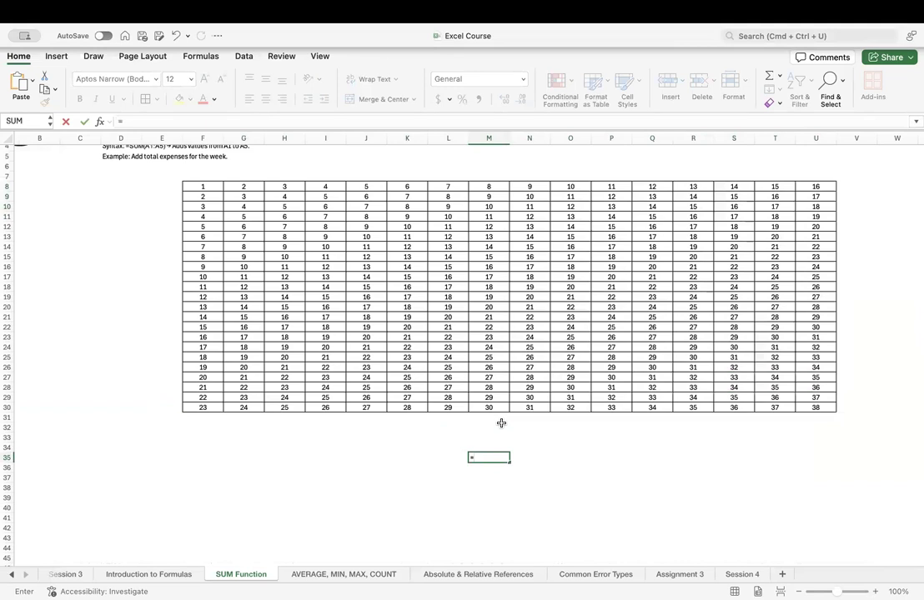
pyautogui.write('sum')
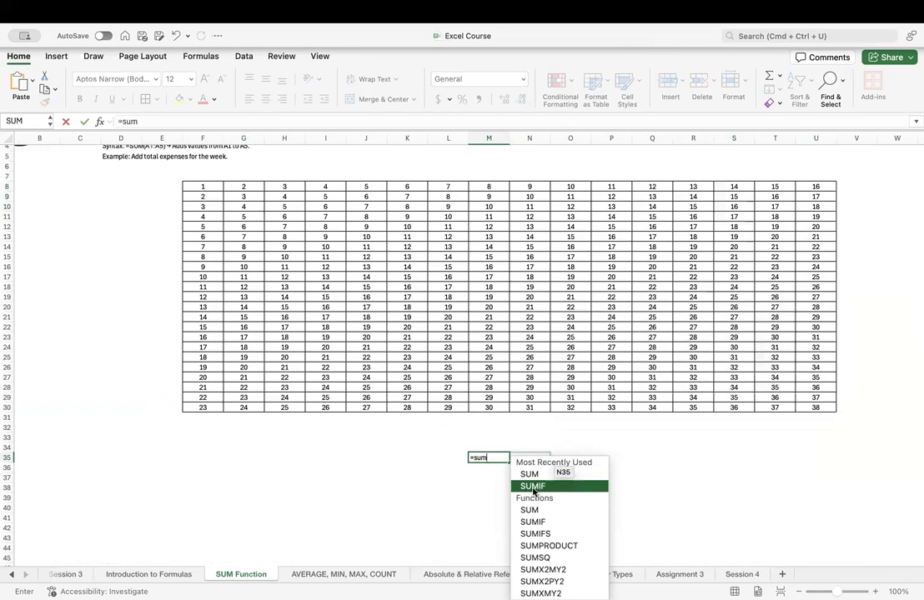
pyautogui.scroll(-2, 538, 524)
pyautogui.scroll(2, 539, 524)
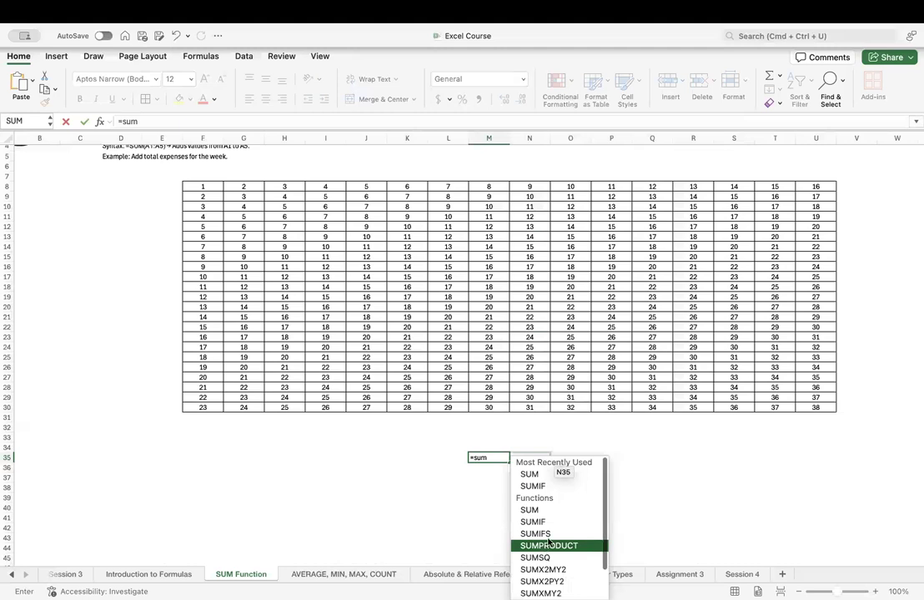
pyautogui.doubleClick(539, 477)
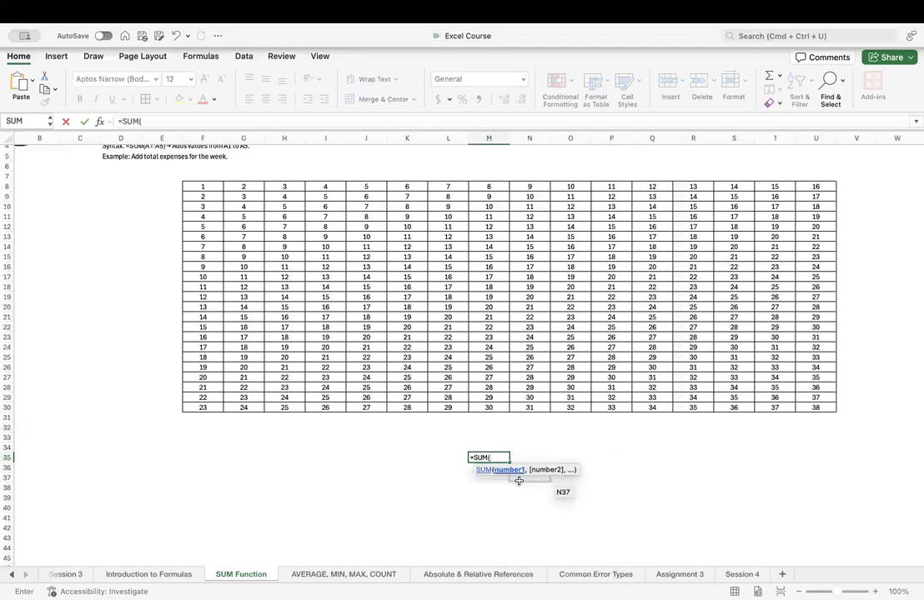
# Complete the SUM formula in M35 with the full table range F8:U30 and accept the proposed parenthesis correction.
pyautogui.write('(')
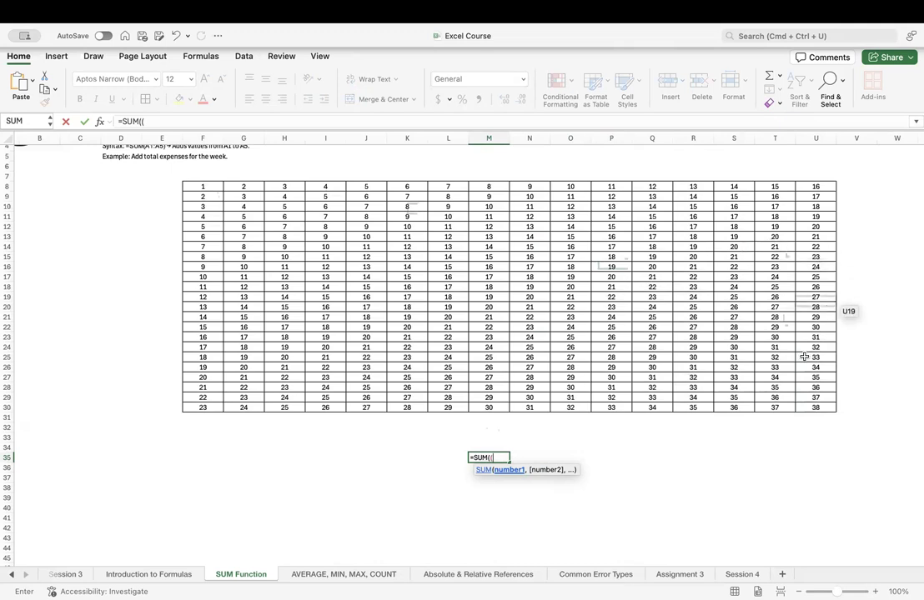
pyautogui.click(209, 187)
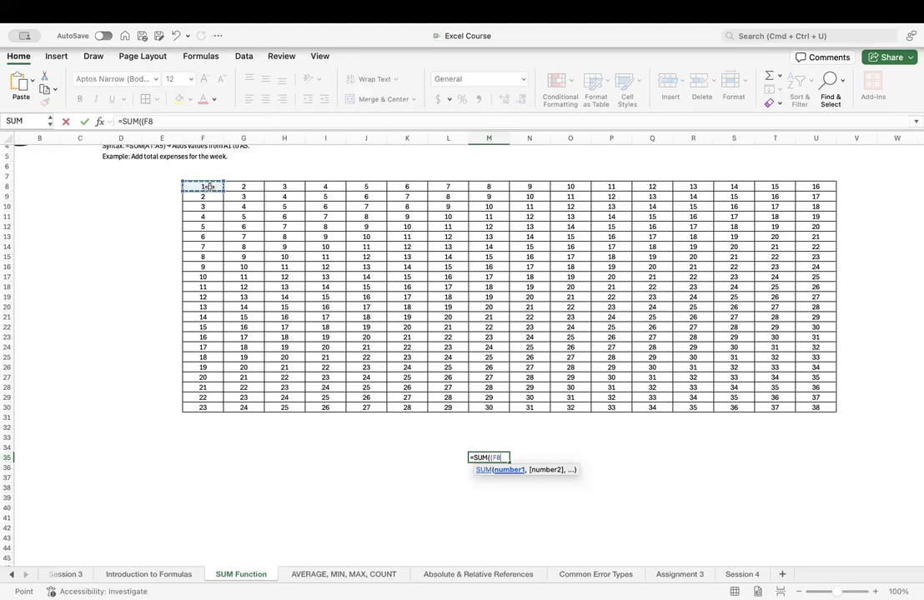
pyautogui.hotkey('ctrl', 'shift', 'Right')
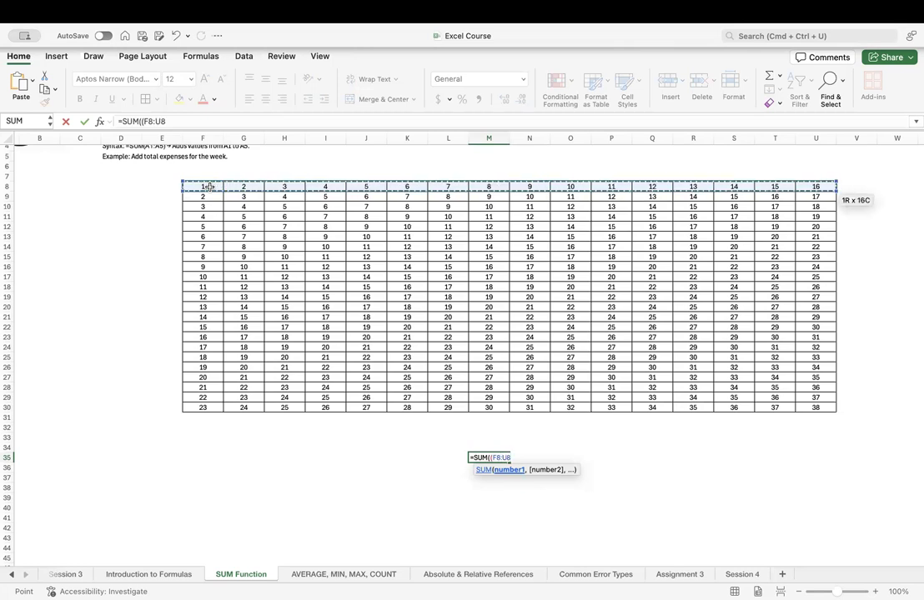
pyautogui.hotkey('ctrl', 'shift', 'Down')
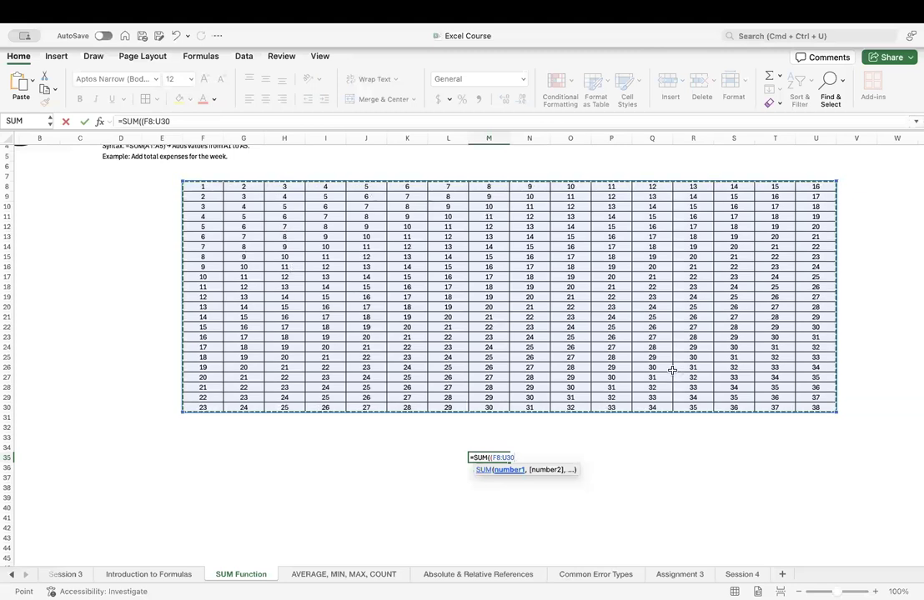
pyautogui.write(')')
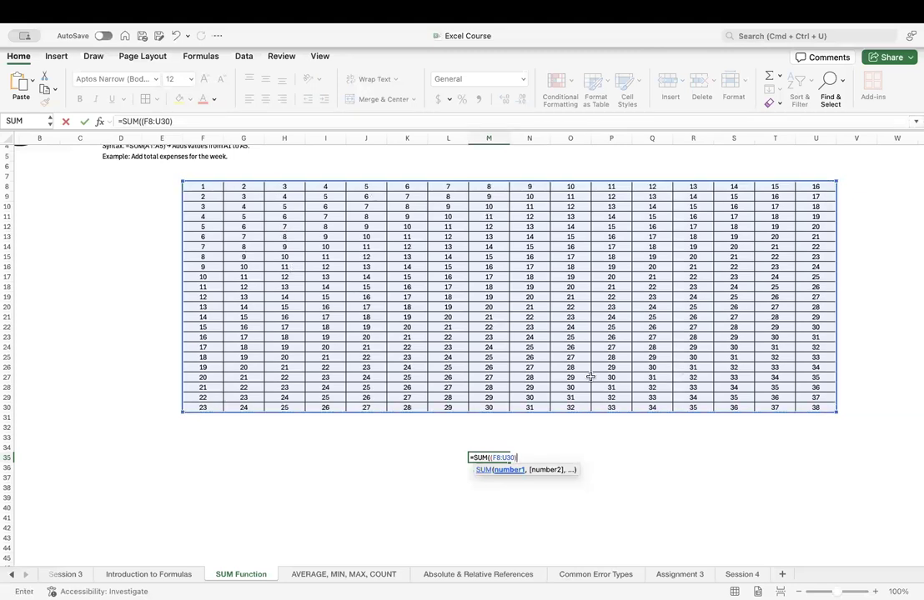
pyautogui.press('Return')
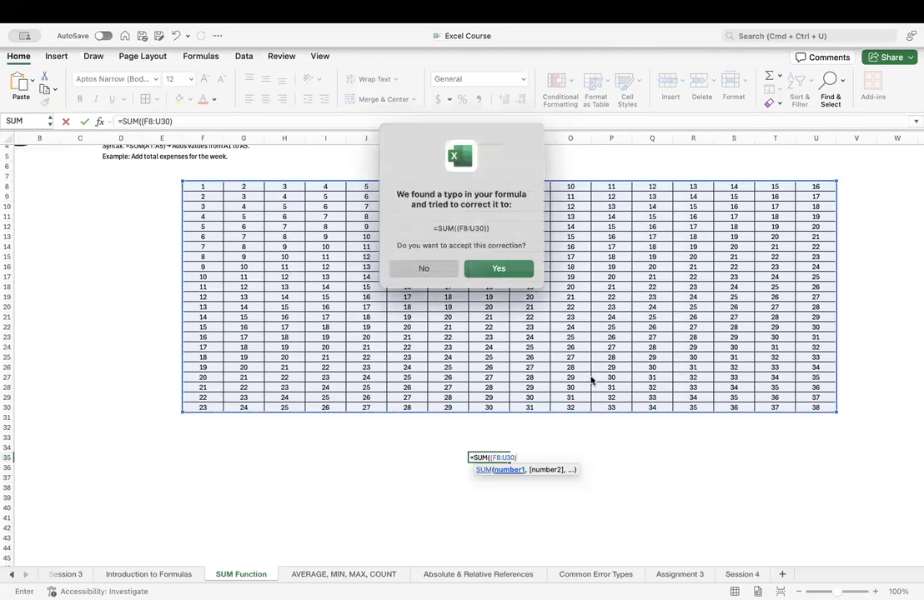
pyautogui.click(489, 270)
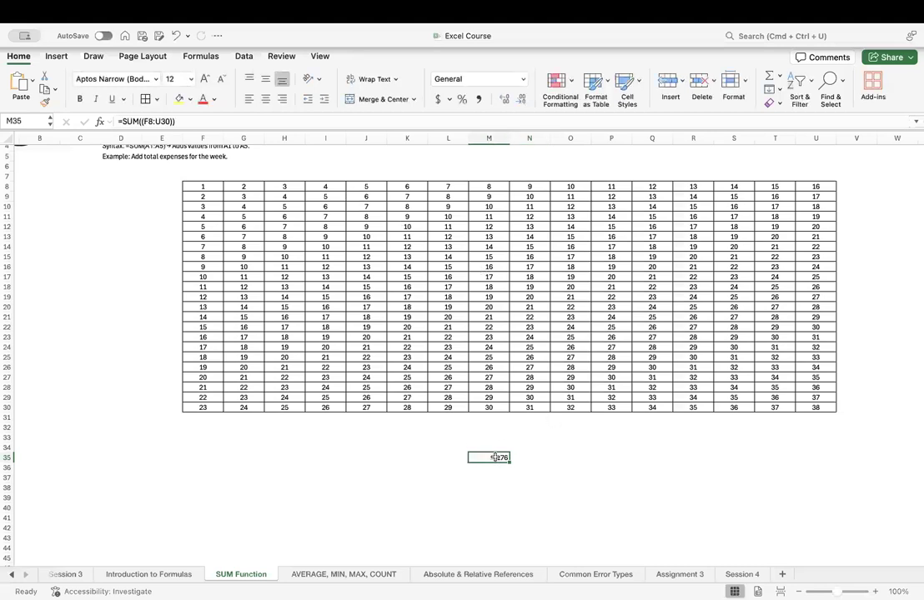
# Try to remove the extra closing parenthesis from the formula in M35.
pyautogui.click(191, 121)
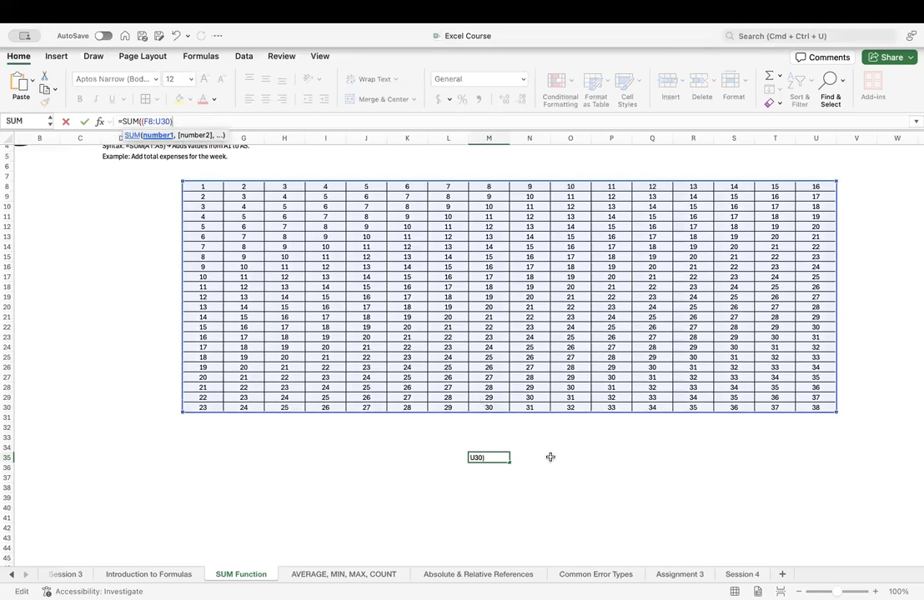
pyautogui.click(551, 458)
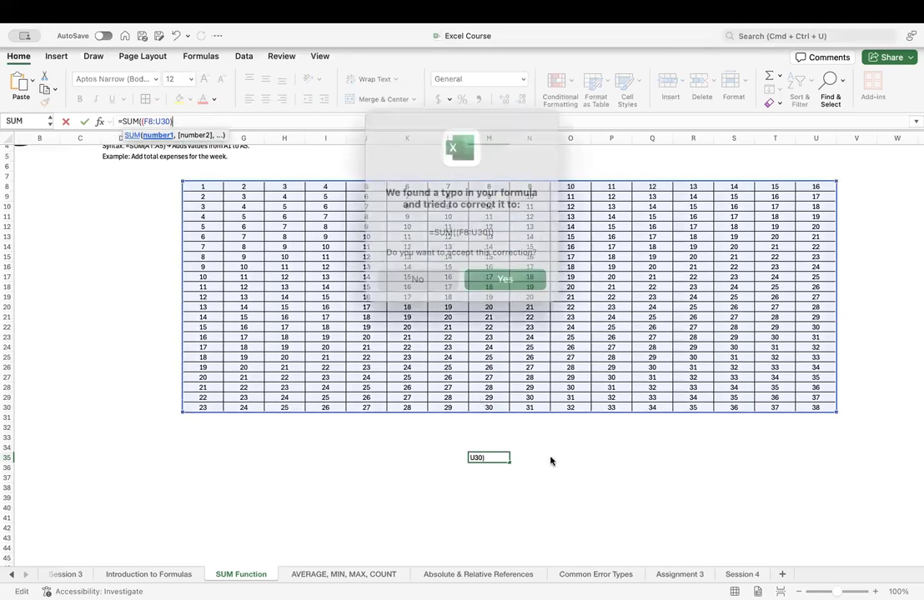
pyautogui.click(503, 278)
pyautogui.click(500, 457)
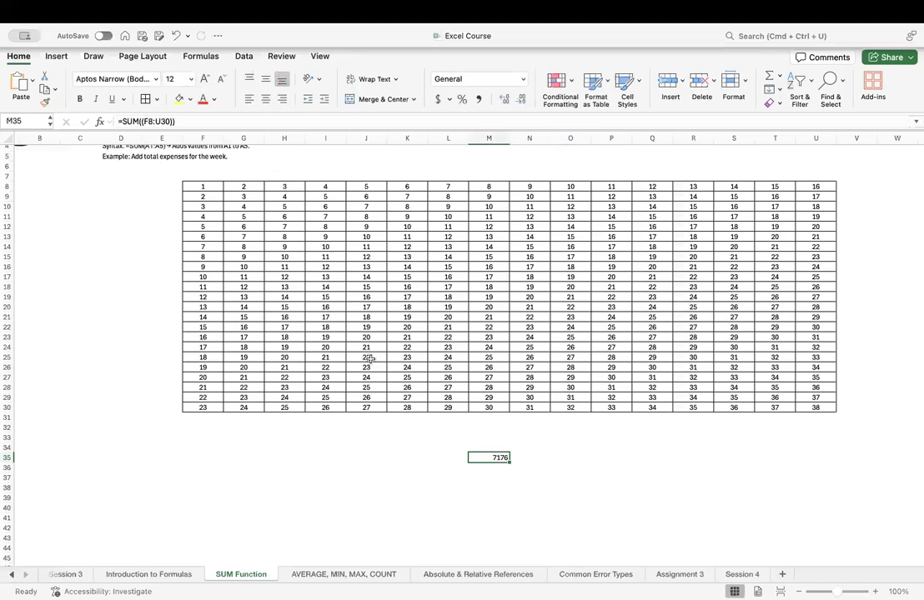
# Remove the redundant pair of parentheses in M35 so that the formula reads =SUM(F8:U30).
pyautogui.click(141, 122)
pyautogui.press('BackSpace')
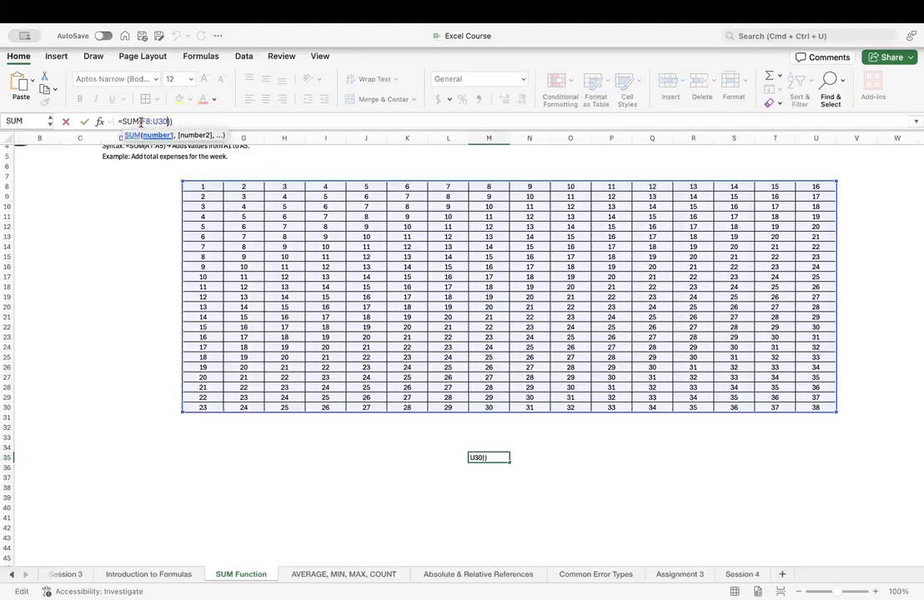
pyautogui.press('Right')
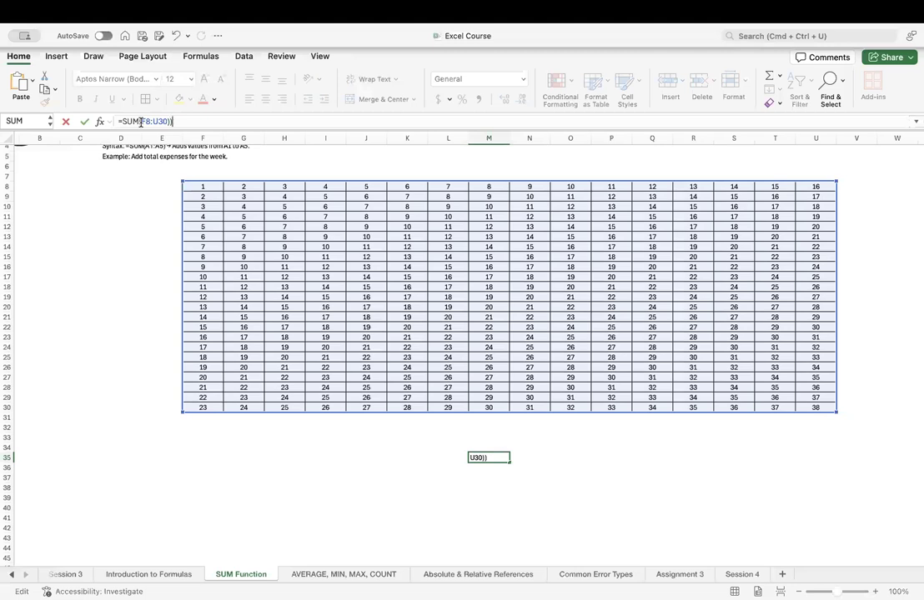
pyautogui.press('BackSpace')
pyautogui.press('Tab')
# Enter the label "Total" in L35 and "1st 2 coulum" in L36.
pyautogui.press('Left')
pyautogui.press('Left')
pyautogui.write('Total')
pyautogui.press('Tab')
pyautogui.press('Return')
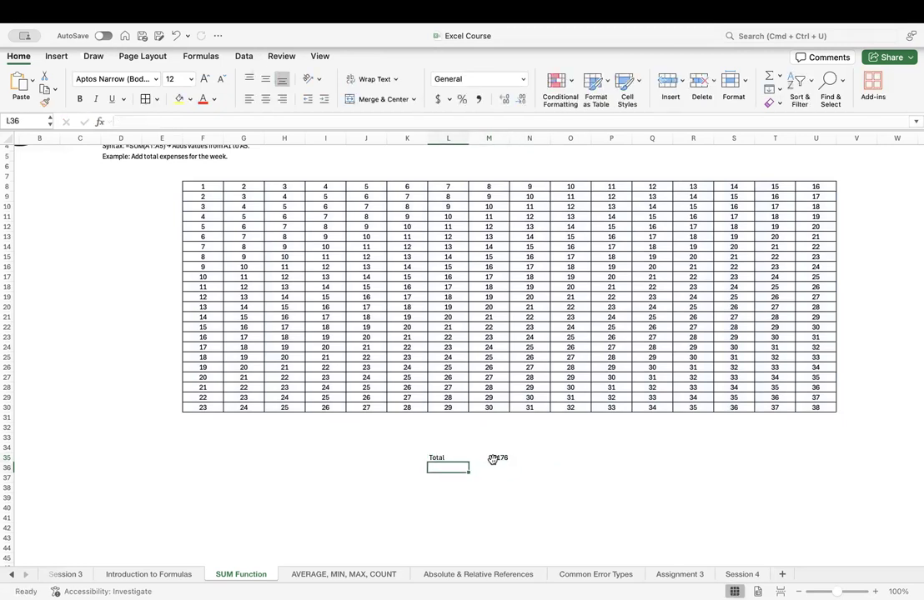
pyautogui.write('1st 2')
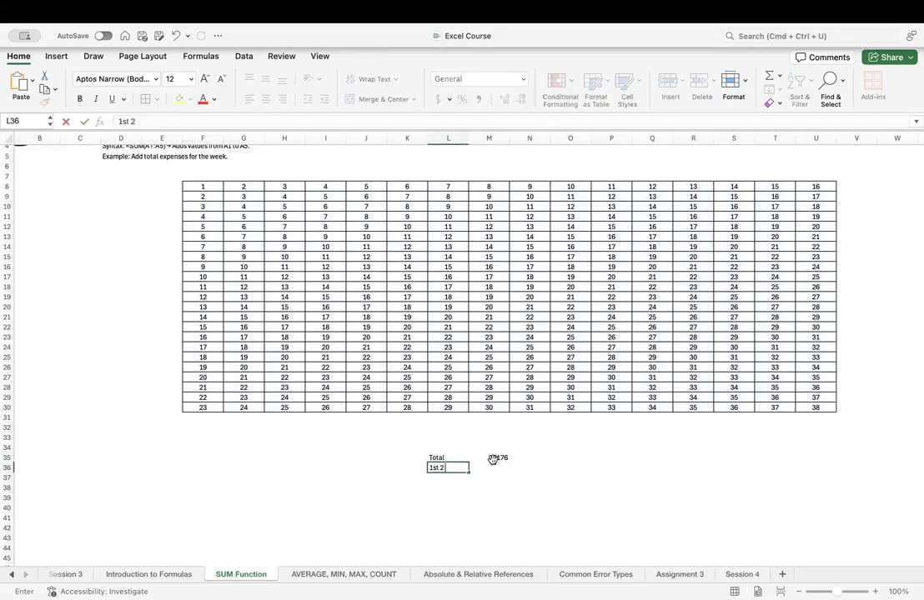
pyautogui.write(' coulum')
pyautogui.press('Tab')
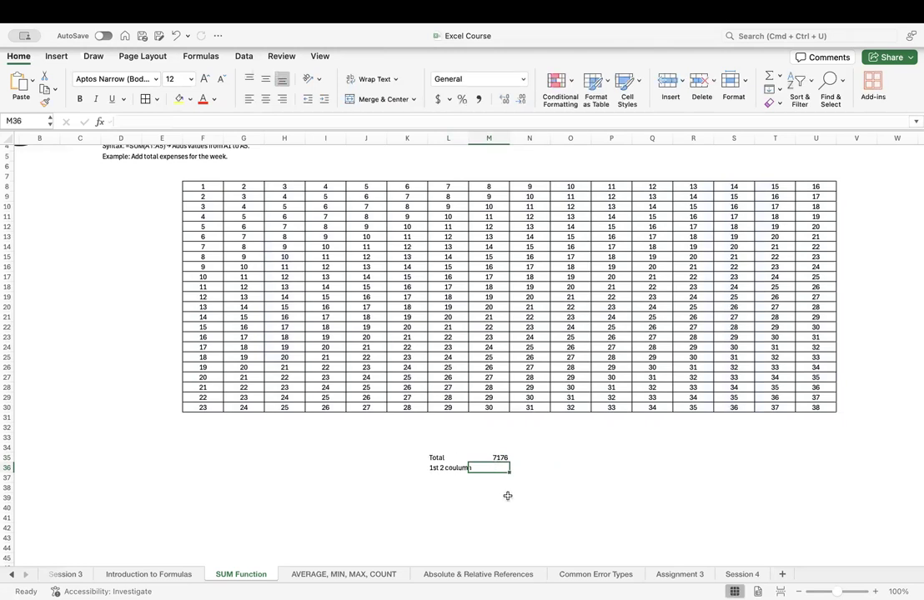
# Sum the table's first two columns in M36 with =SUM(F8:G30).
pyautogui.write('=sum')
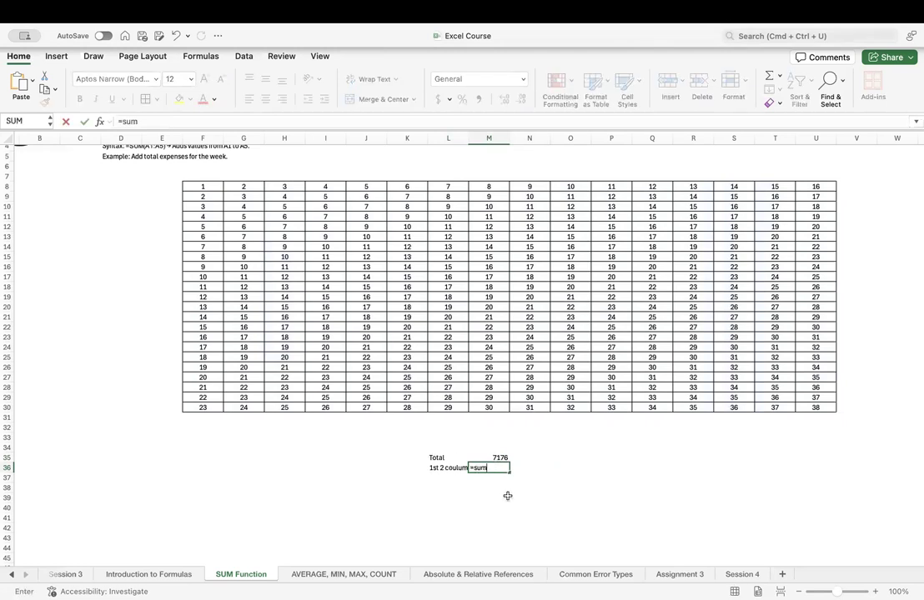
pyautogui.write('(')
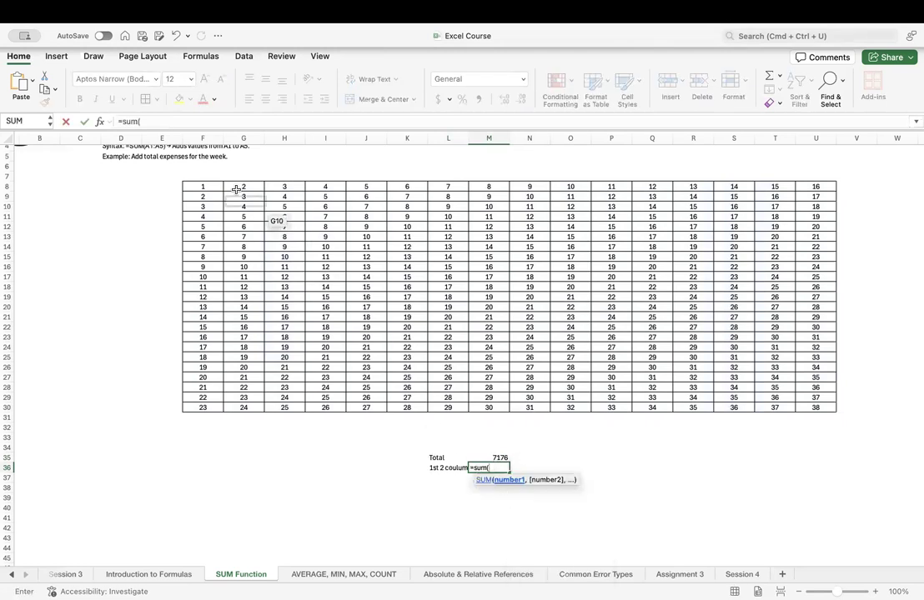
pyautogui.click(211, 186)
pyautogui.hotkey('shift', 'Right')
pyautogui.hotkey('shift', 'Down')
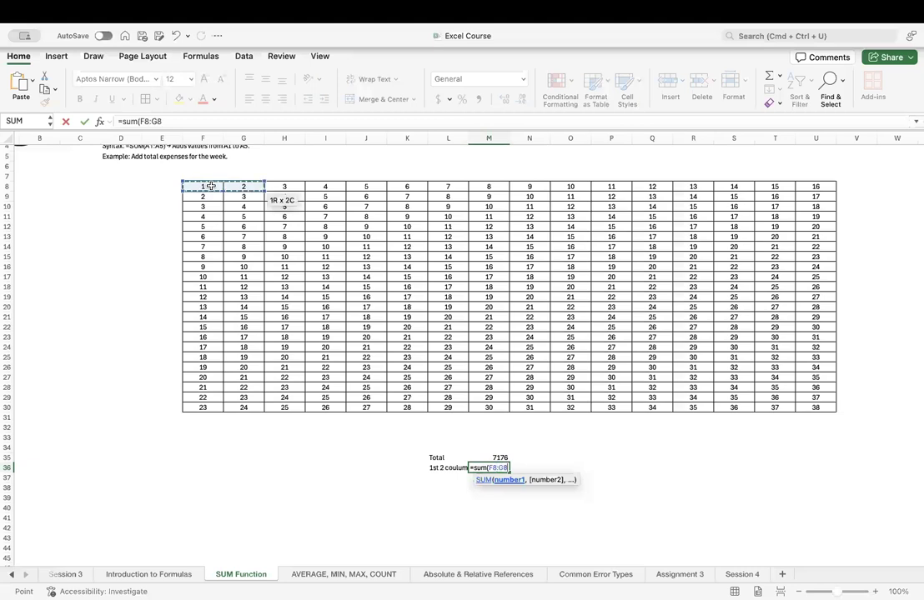
pyautogui.press('super+shift+Down')
pyautogui.write(')')
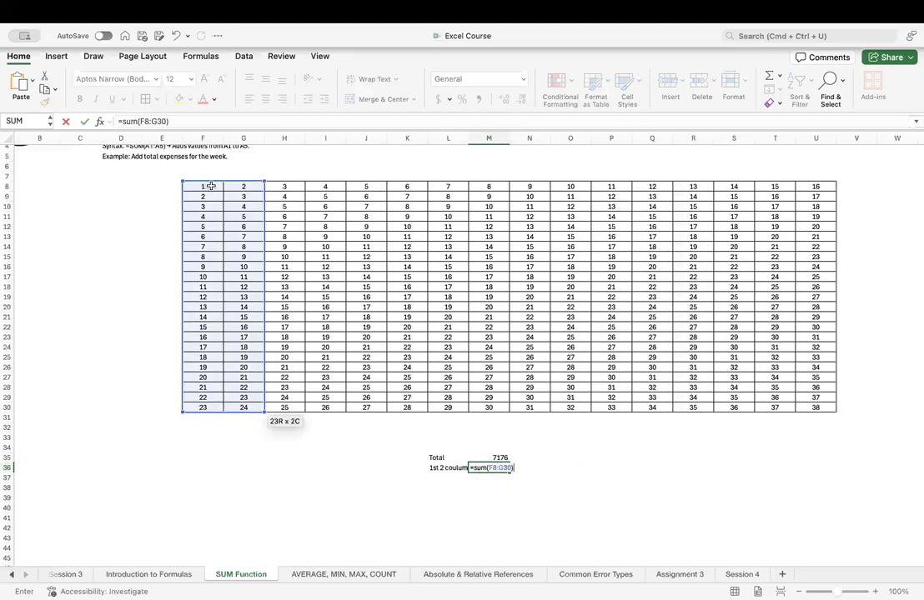
pyautogui.press('Tab')
pyautogui.press('Left')
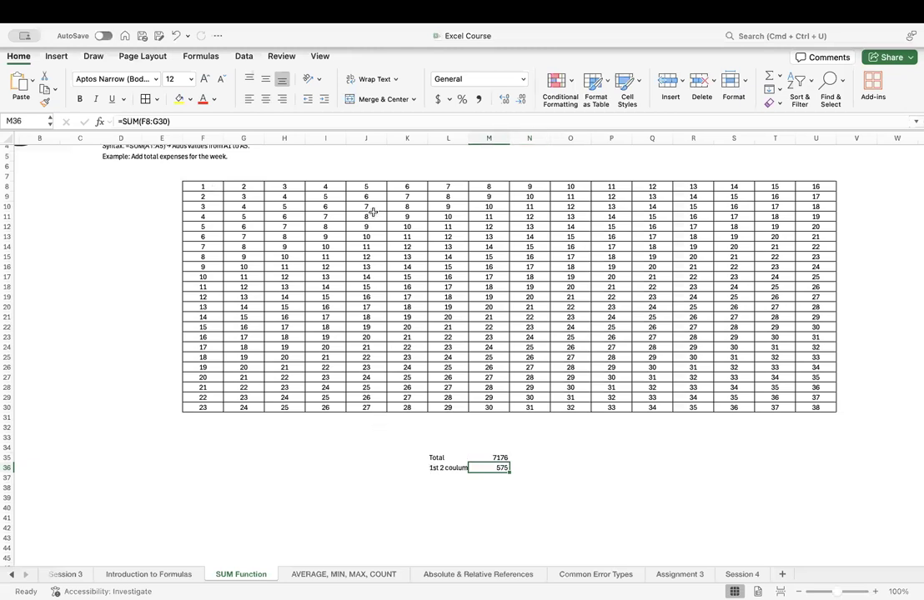
# Select the block N13:P17 inside the table to check its sum in the status read-out.
pyautogui.click(509, 236)
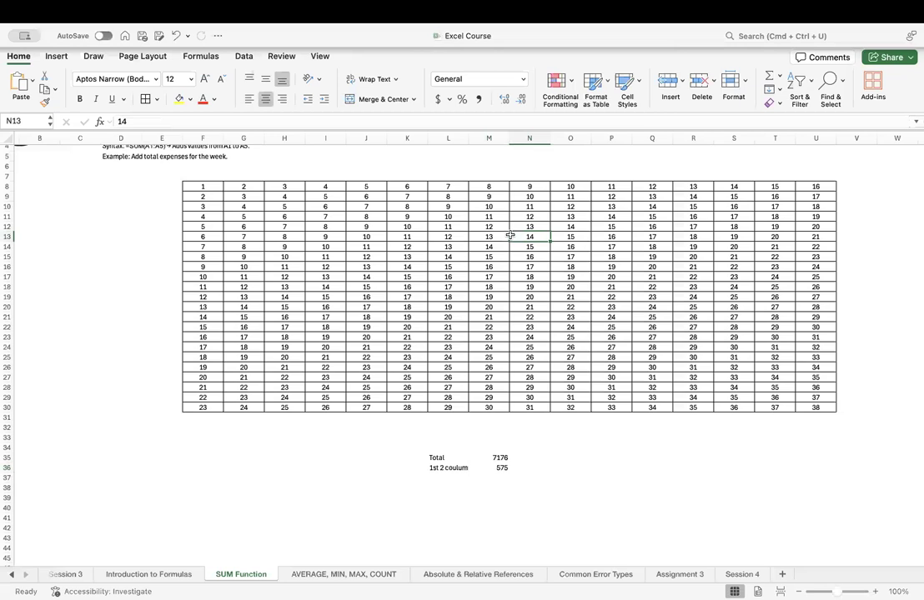
pyautogui.hotkey('shift', 'Down')
pyautogui.hotkey('shift', 'Down')
pyautogui.hotkey('shift', 'Down')
pyautogui.hotkey('shift', 'Right')
pyautogui.hotkey('shift', 'Right')
pyautogui.hotkey('shift', 'Down')
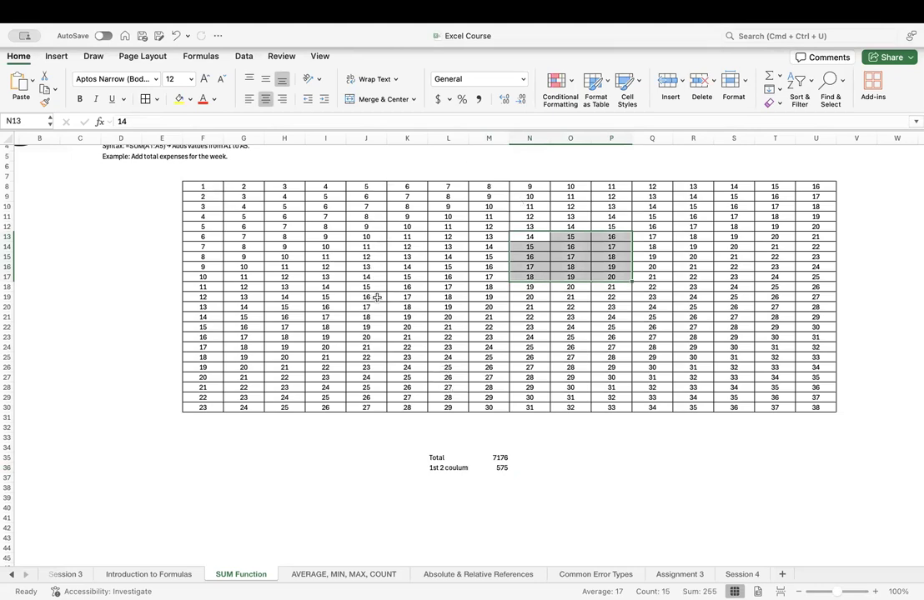
pyautogui.scroll(3, 375, 300)
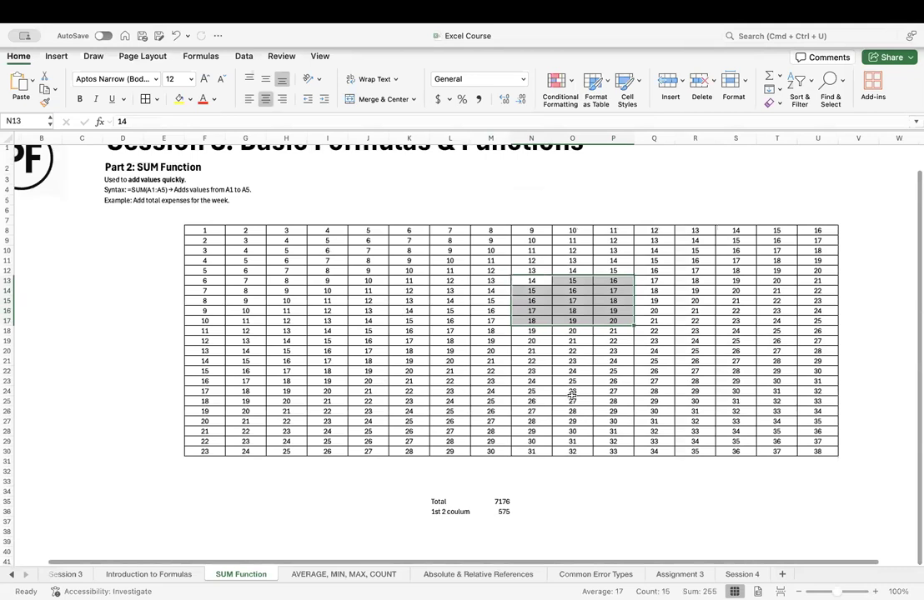
pyautogui.scroll(-2, 461, 372)
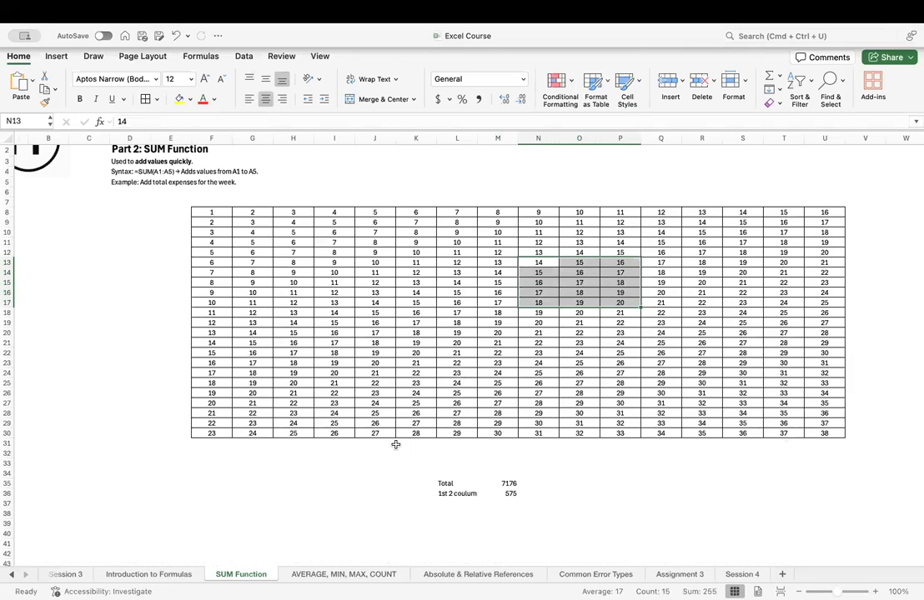
pyautogui.scroll(2, 396, 445)
pyautogui.scroll(2, 396, 444)
pyautogui.scroll(-3, 394, 444)
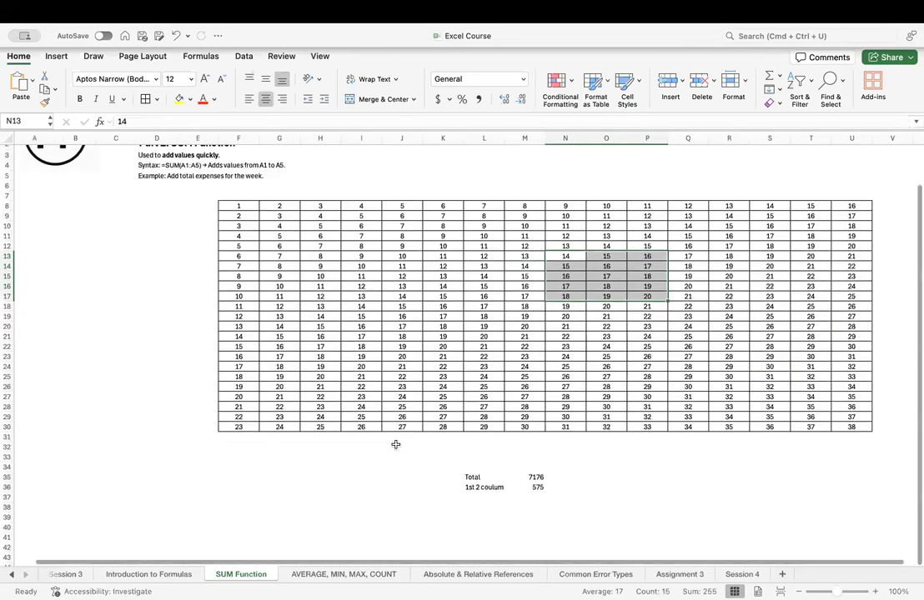
pyautogui.scroll(1, 388, 467)
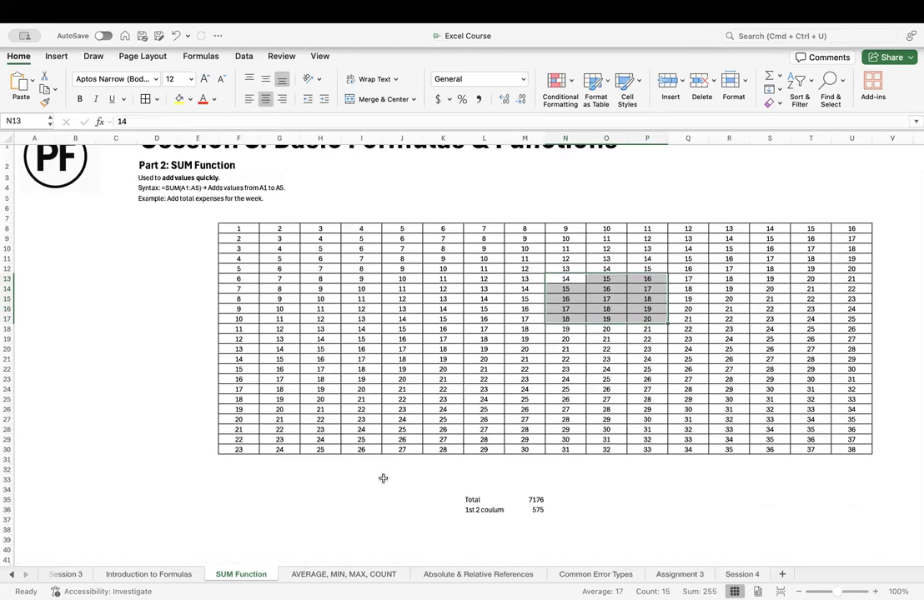
pyautogui.click(485, 369)
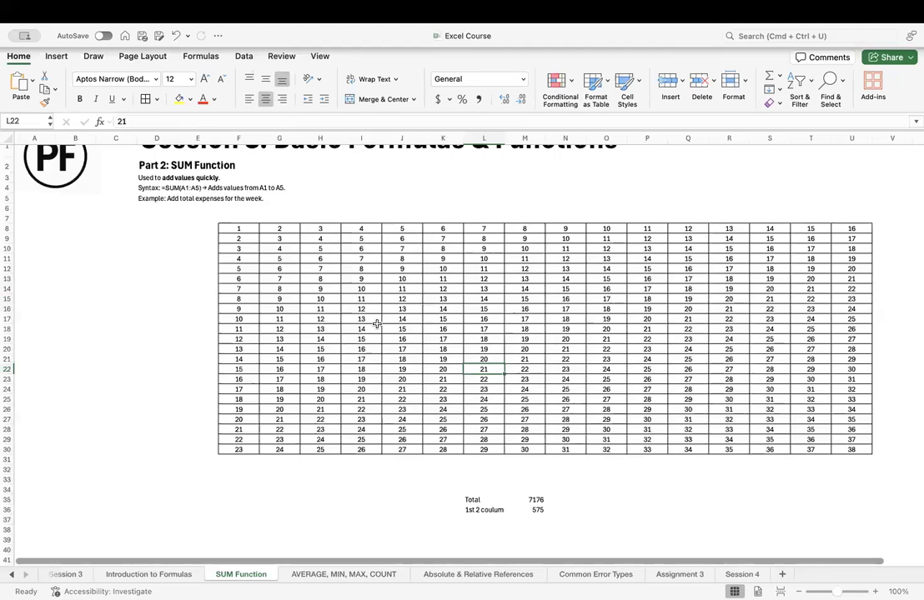